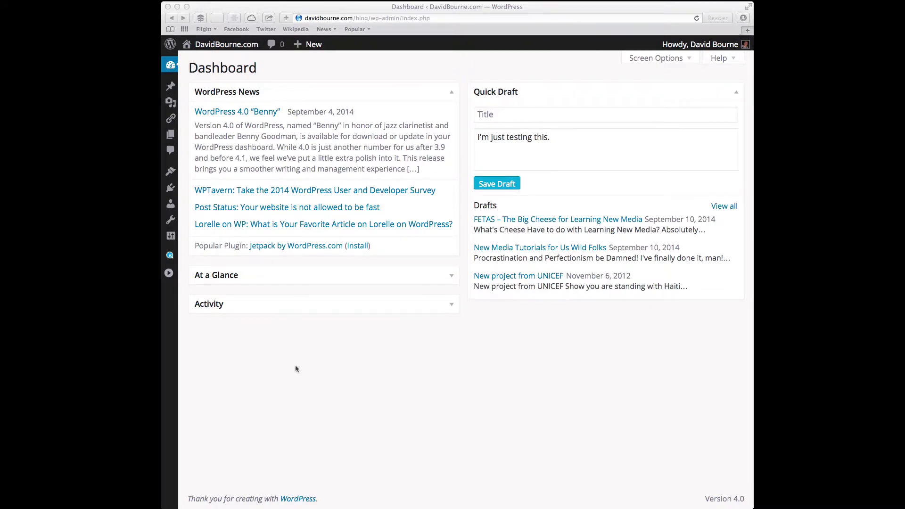
Expand the admin sidebar so the full menu labels are shown.
left_click(171, 274)
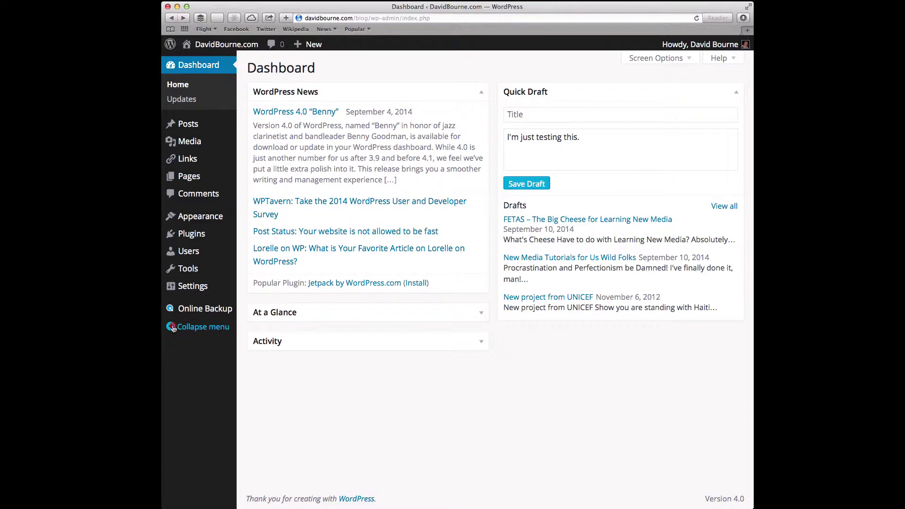
left_click(170, 327)
left_click(169, 274)
Start a blank new page from Pages > Add New.
mouse_move(193, 127)
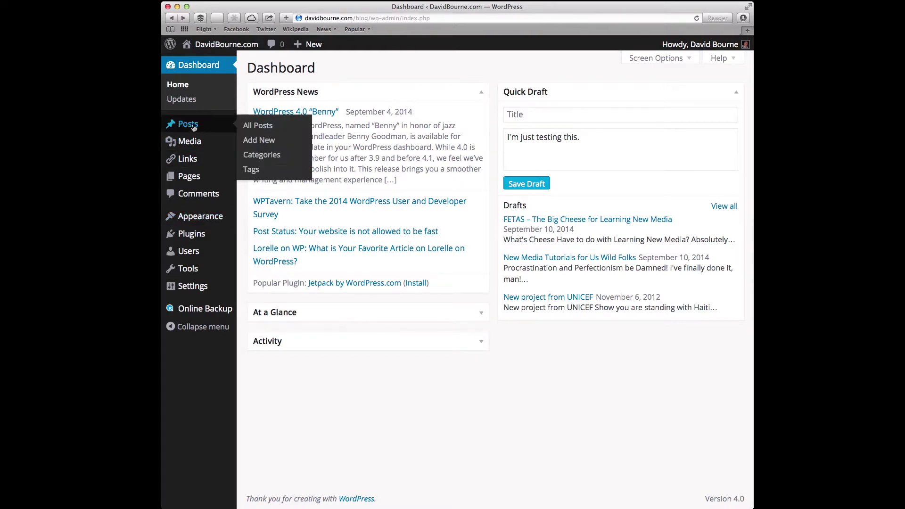
mouse_move(203, 182)
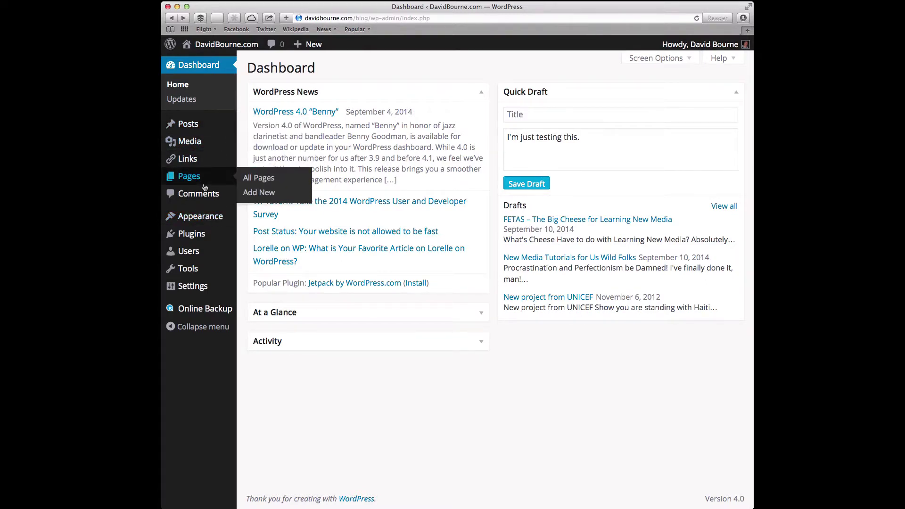
left_click(269, 193)
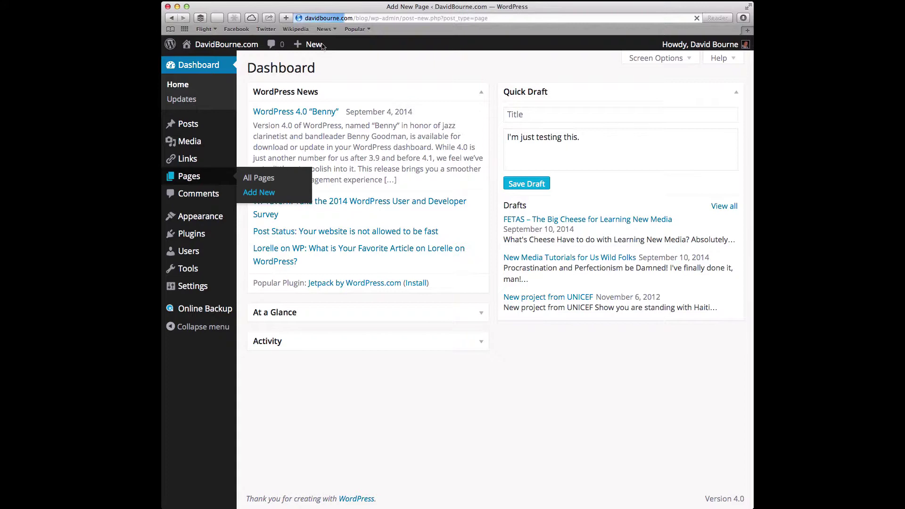
mouse_move(313, 46)
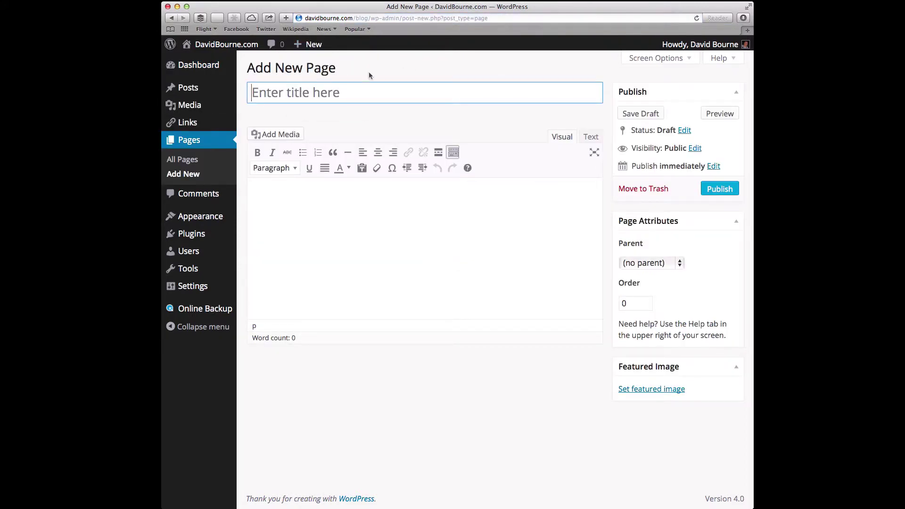
Title the page 'Biz Projects' with the body 'This is where Biz projects will go.'.
left_click(272, 95)
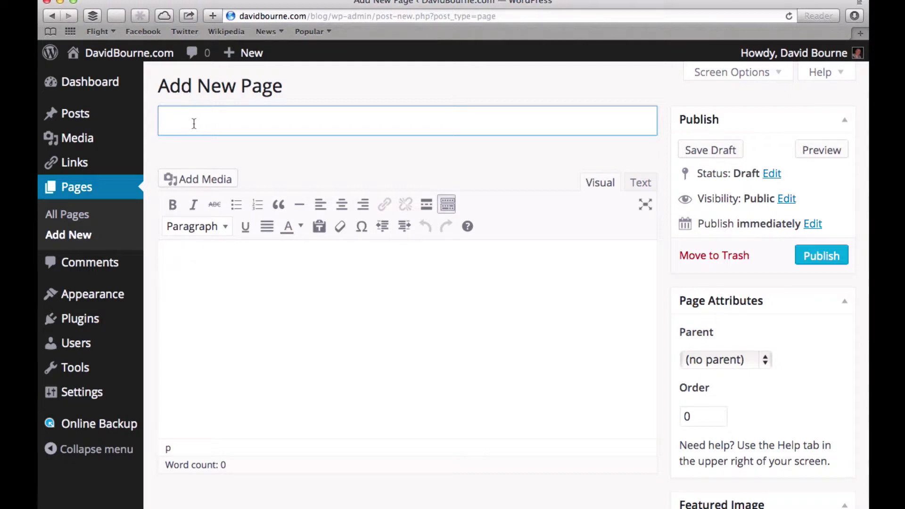
type("Biz Projects")
left_click(186, 284)
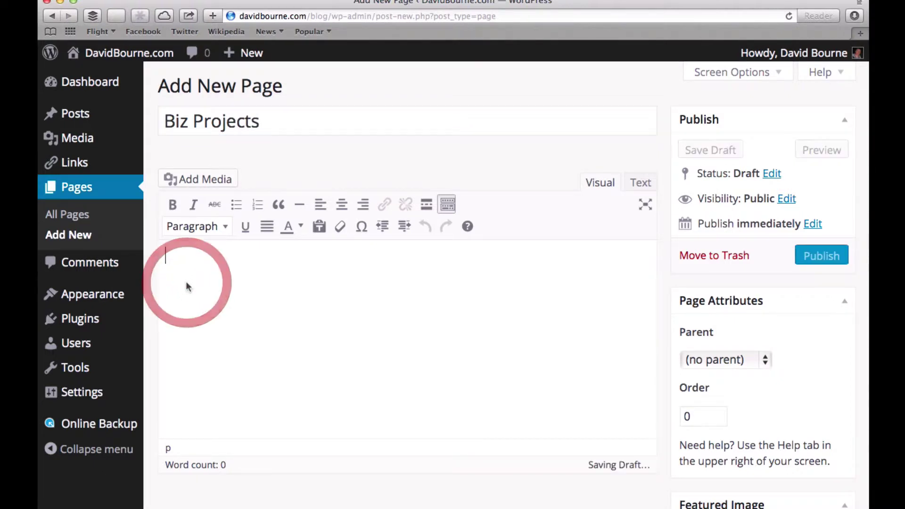
type("This si where")
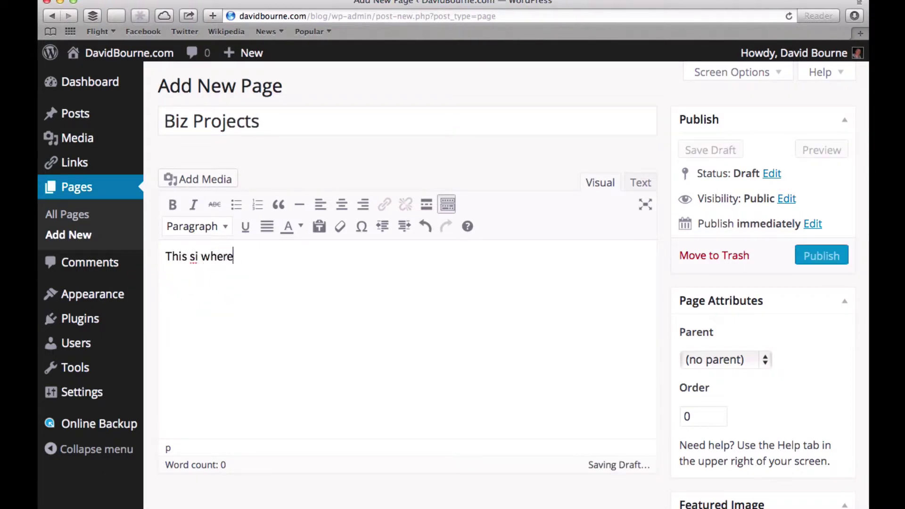
type(" Biz p")
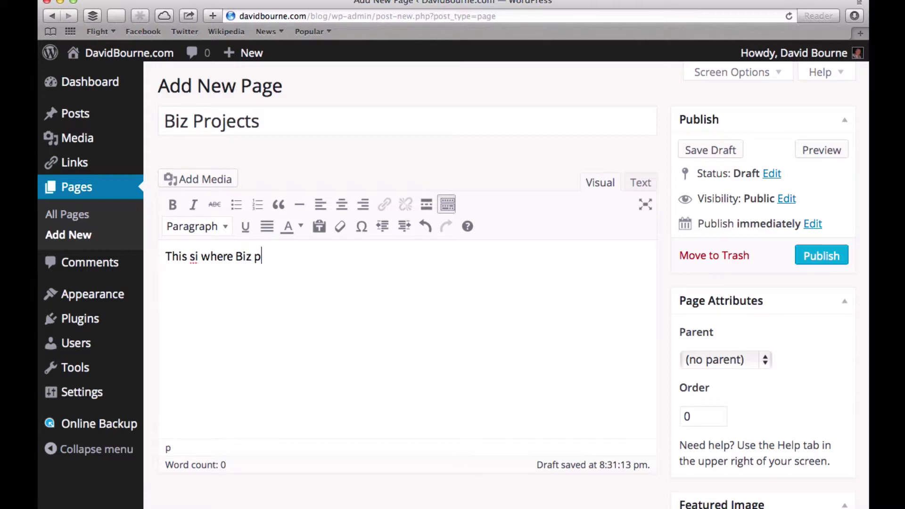
type("rojects will go.")
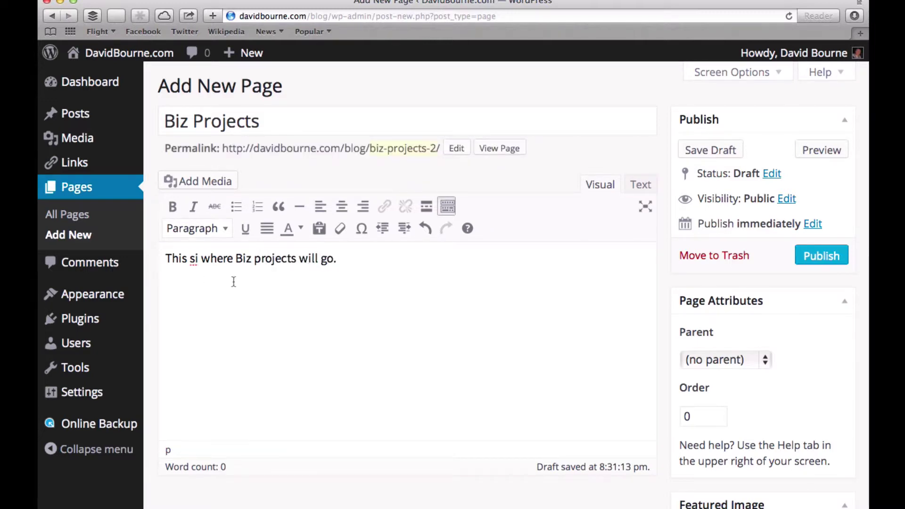
double_click(194, 260)
type("is")
Change the page's permalink slug from biz-projects-2 to business-projects.
left_click(461, 149)
left_click(462, 151)
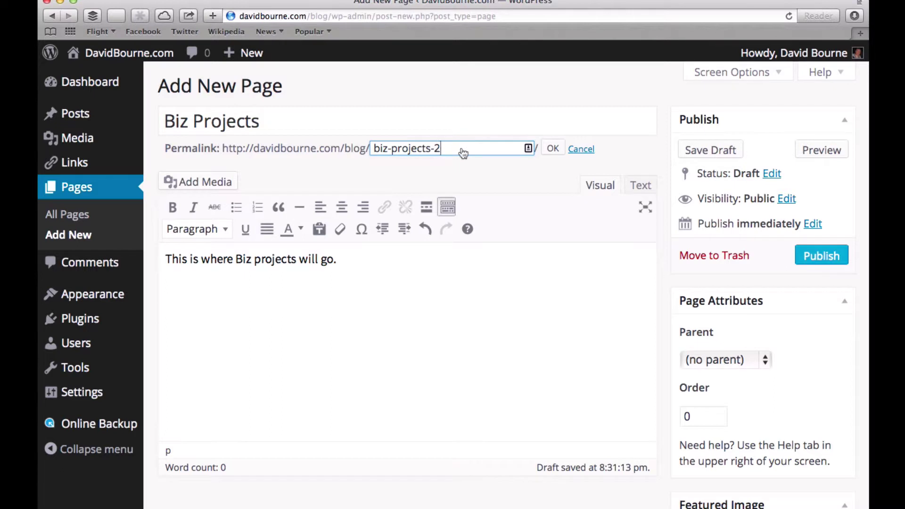
key("BackSpace")
key("BackSpace")
left_click(391, 148)
key("BackSpace")
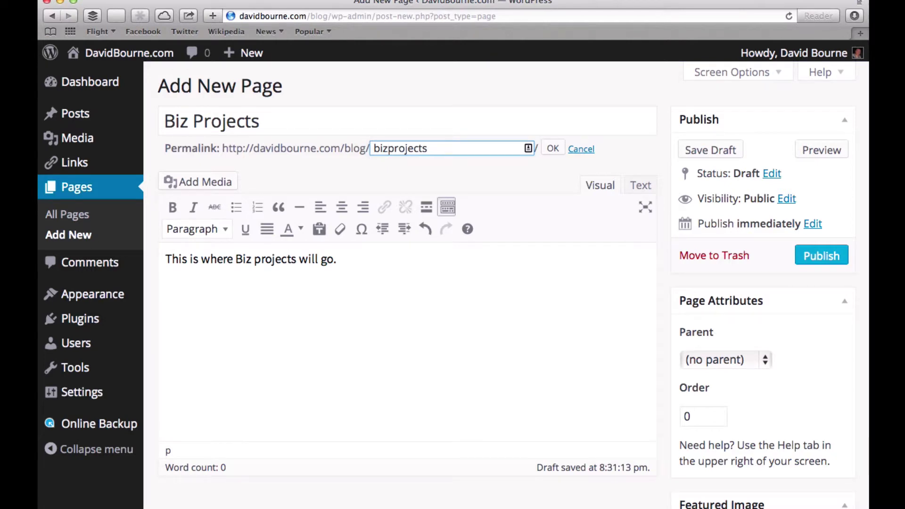
key("BackSpace")
key("BackSpace")
type("usiness")
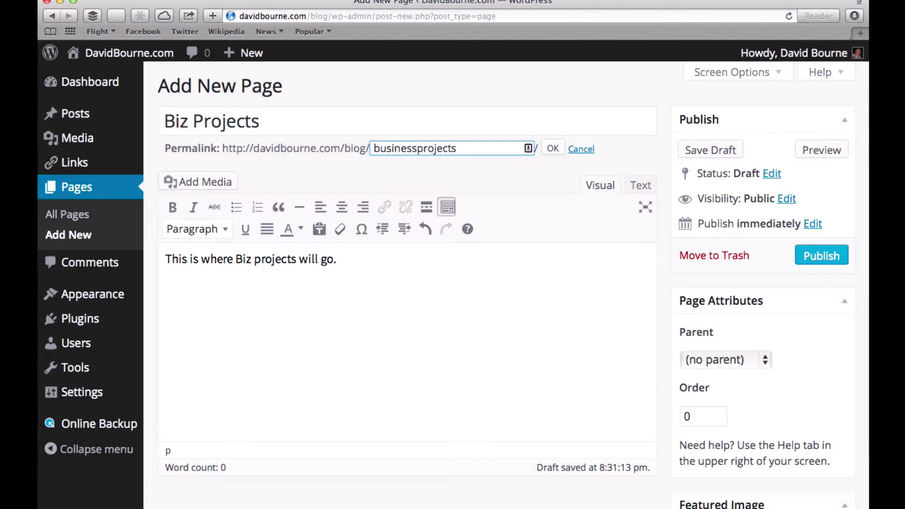
type("-")
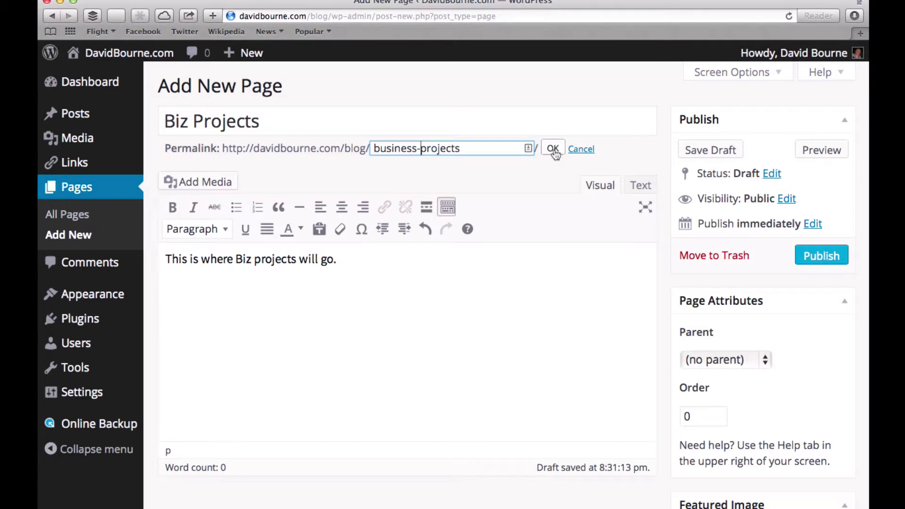
left_click(553, 149)
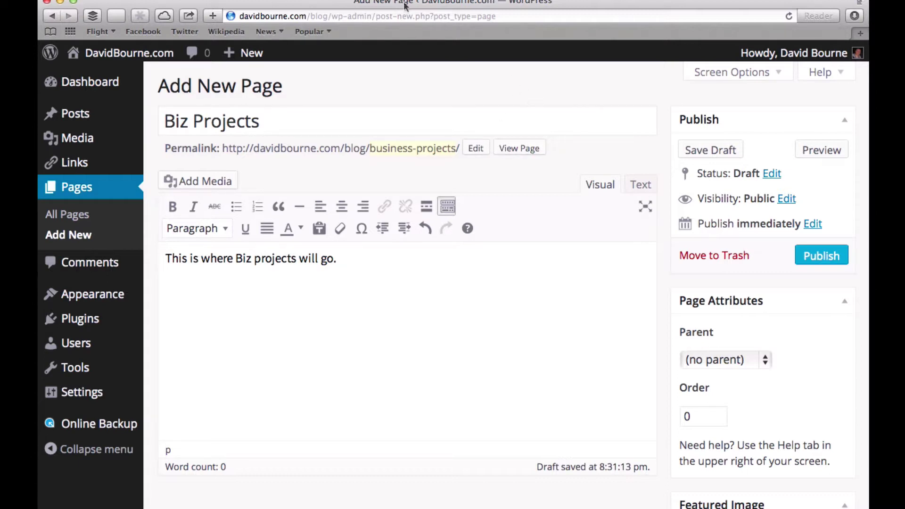
Save the Biz Projects page as a draft.
left_click(342, 16)
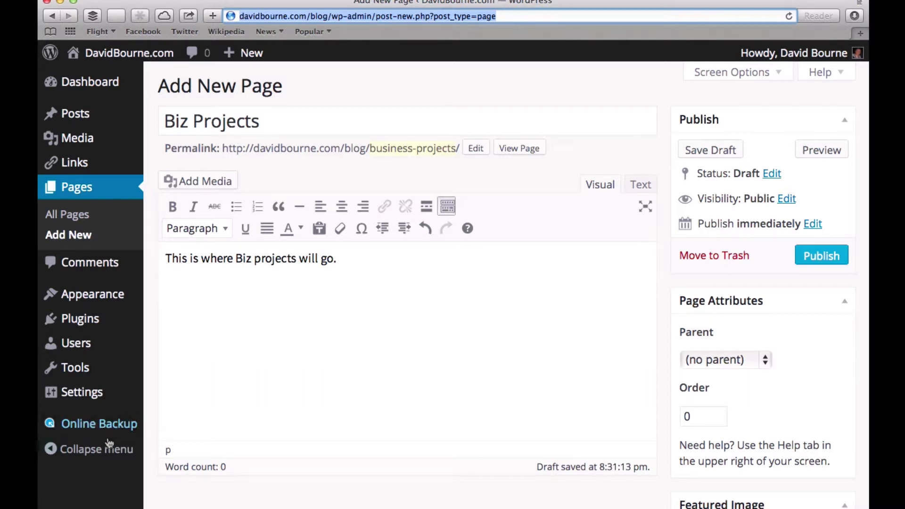
mouse_move(81, 403)
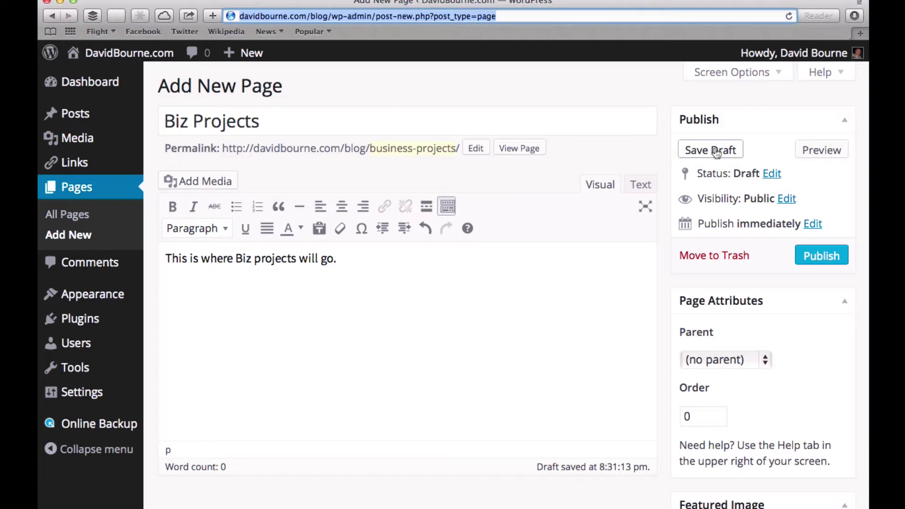
left_click(716, 152)
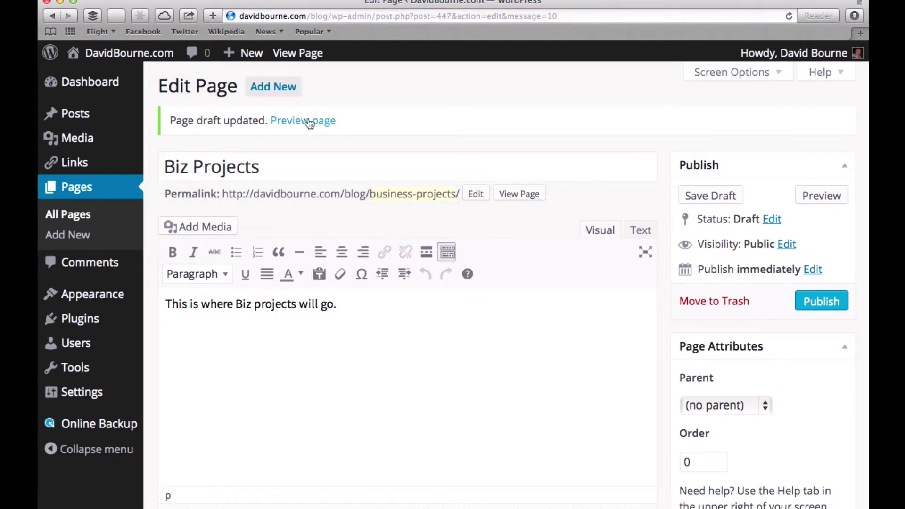
Preview the Biz Projects draft in a new tab, then return to the editor tab.
left_click(308, 122)
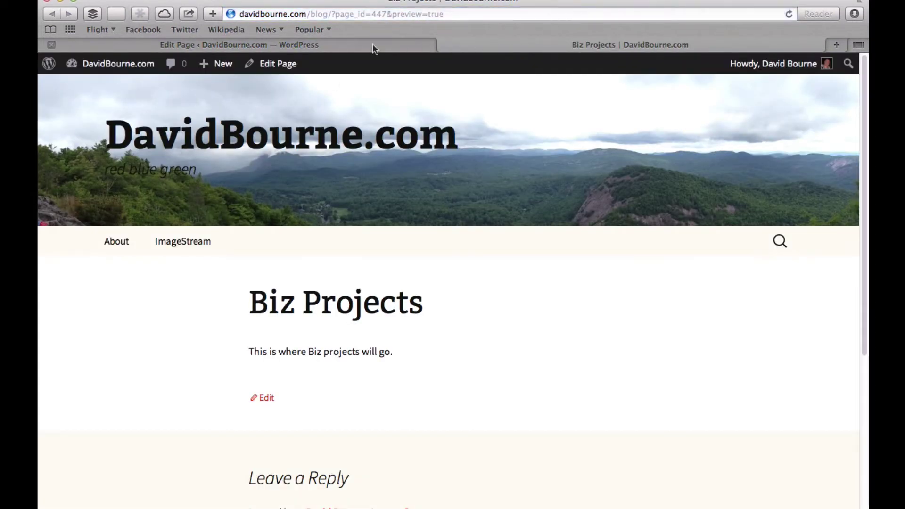
left_click(482, 1)
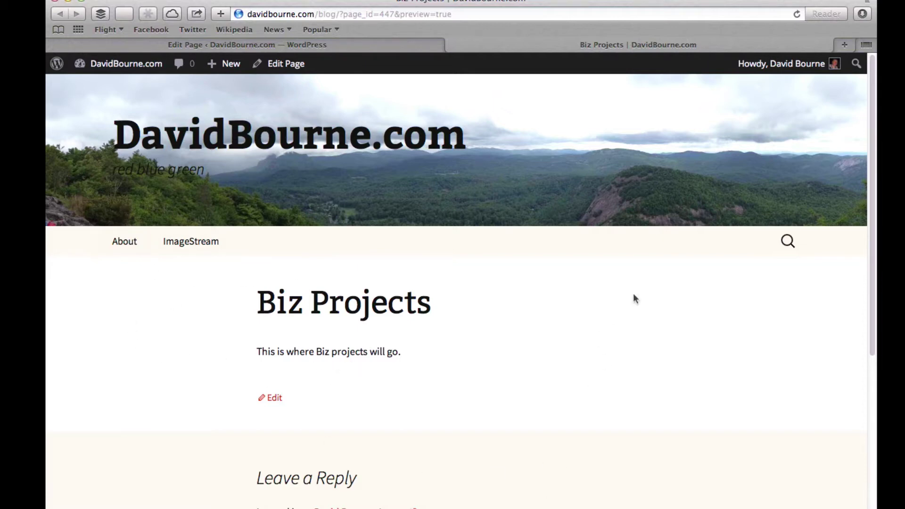
Publish the Biz Projects page and check it live at …/blog/business-projects/.
left_click(369, 47)
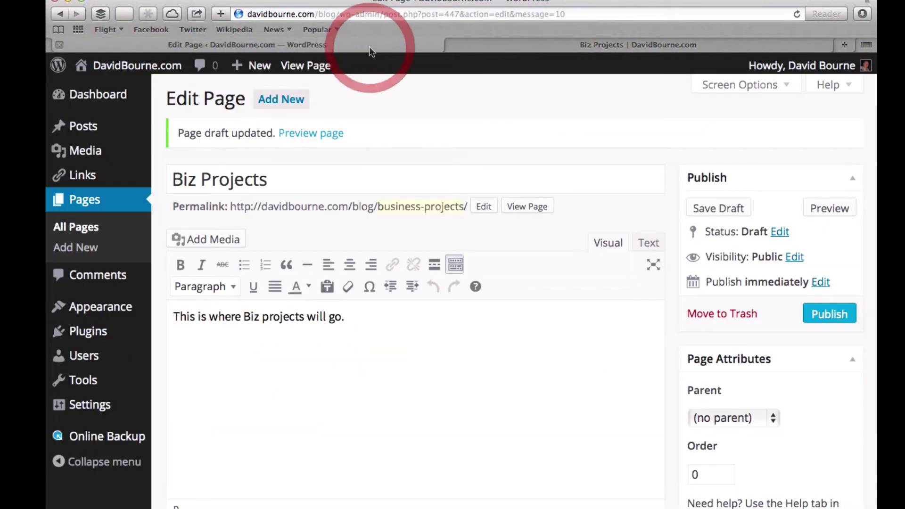
left_click(833, 319)
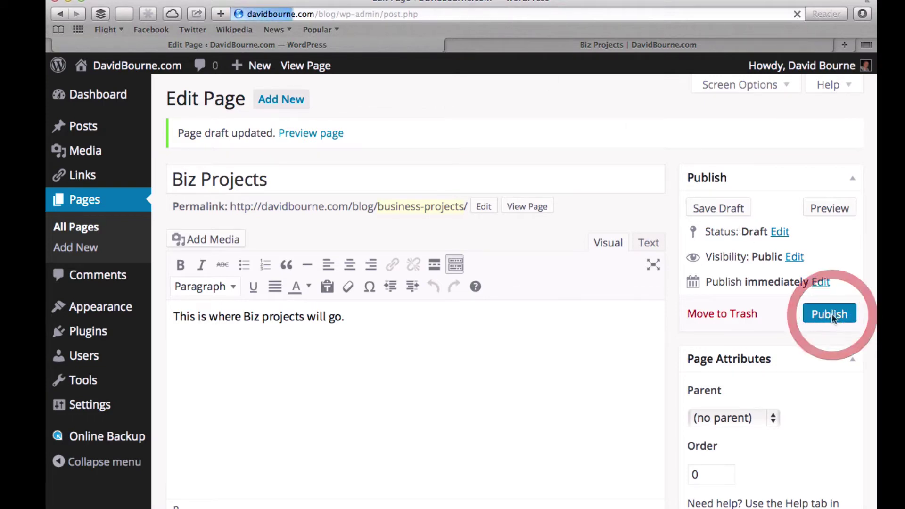
left_click(557, 52)
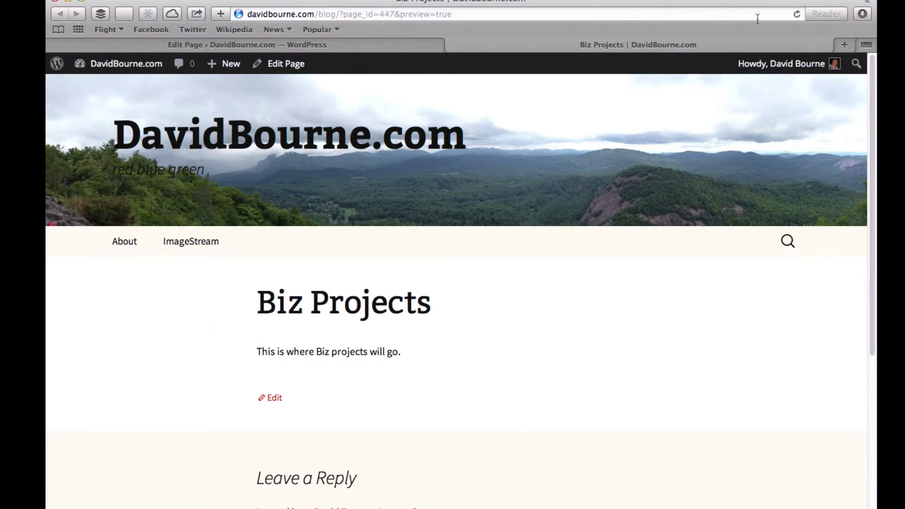
left_click(796, 15)
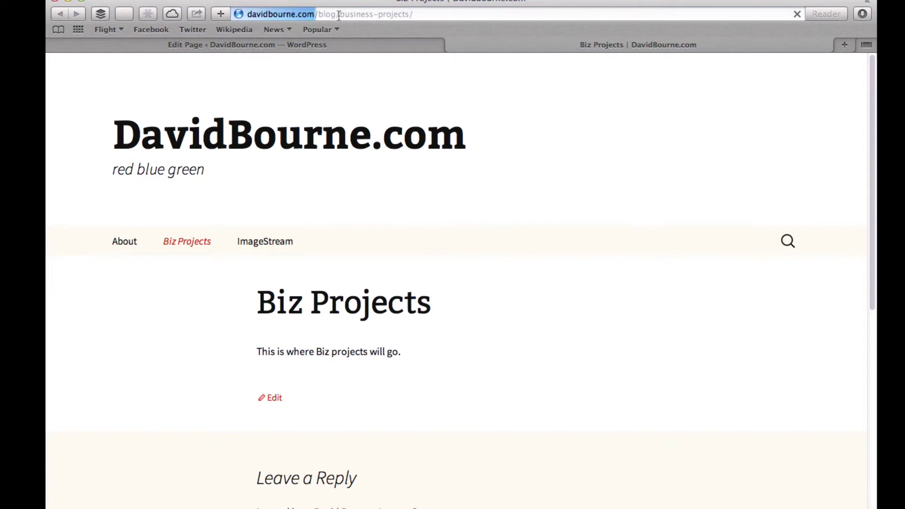
left_click_drag(340, 15, 433, 14)
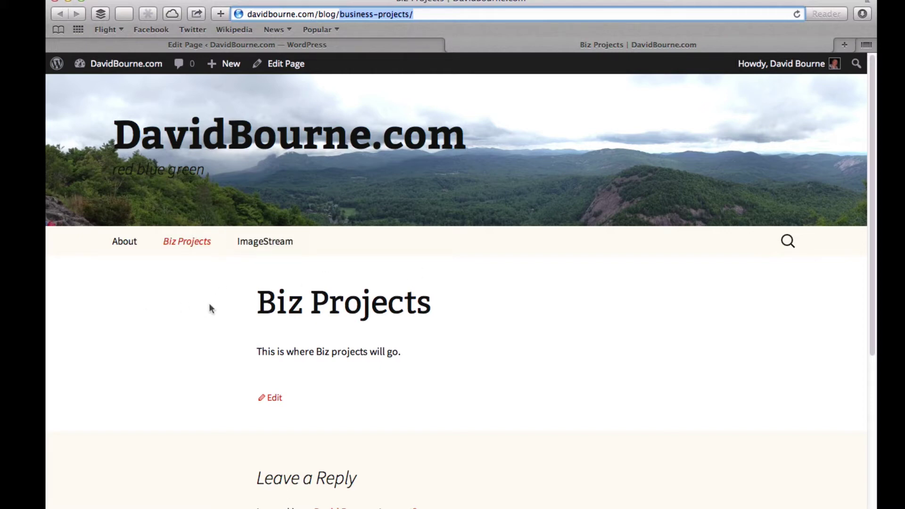
Create a new post titled 'This is Just a Test' with body text 'Testing!'.
left_click(343, 46)
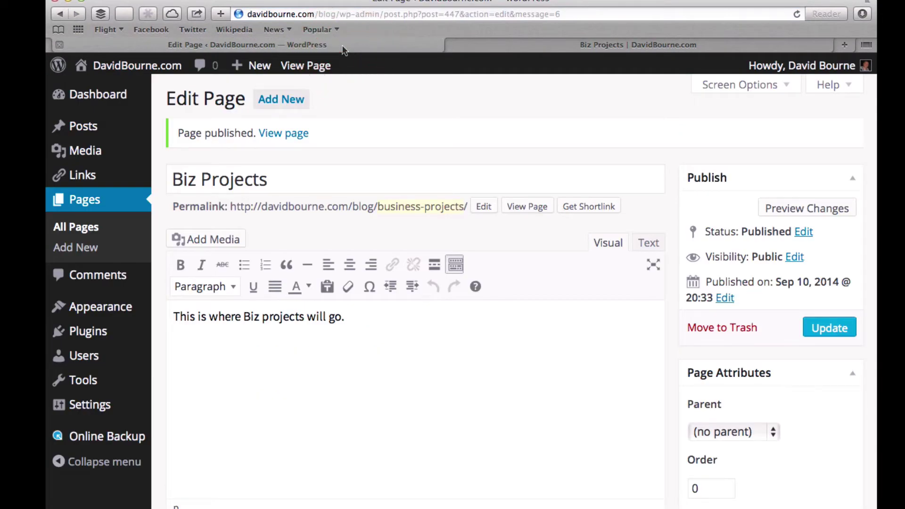
mouse_move(263, 71)
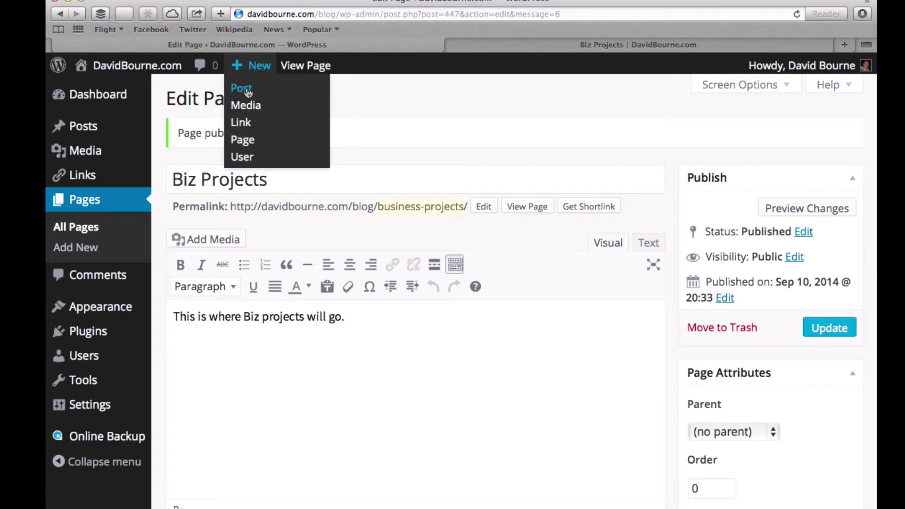
left_click(248, 92)
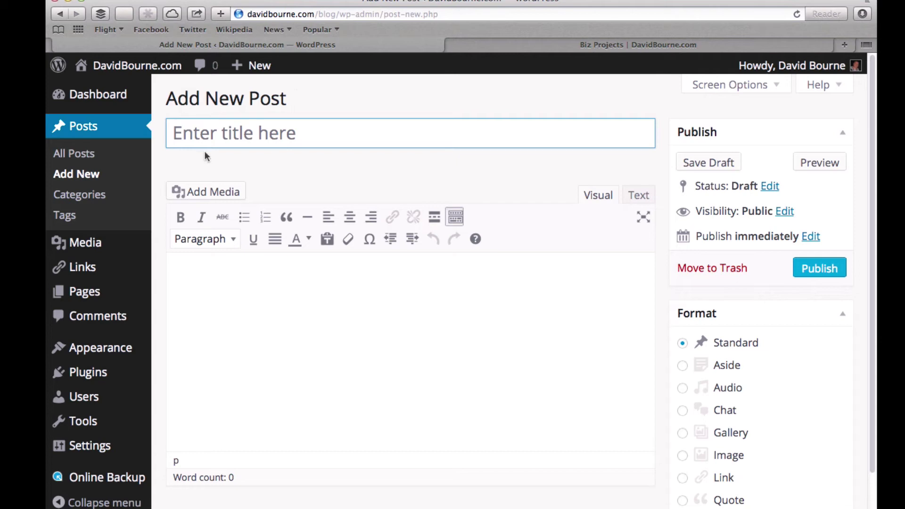
left_click(196, 135)
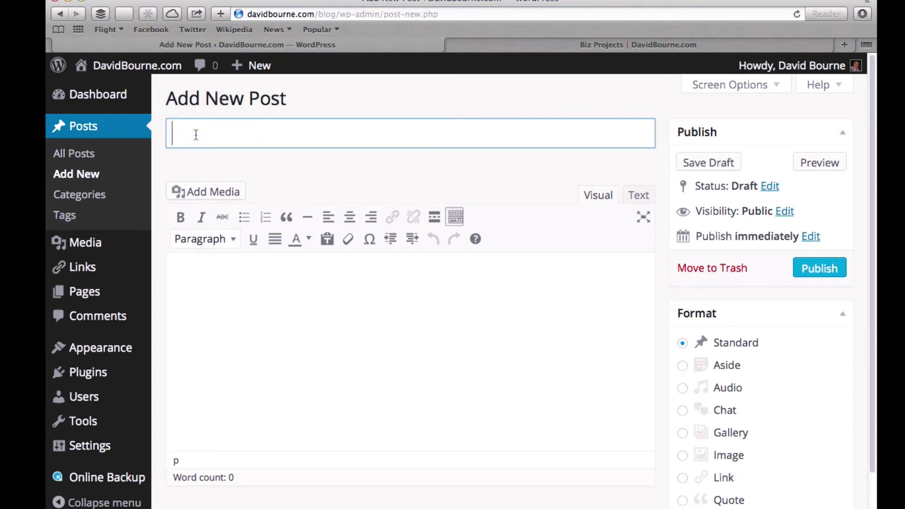
type("This is Just a ")
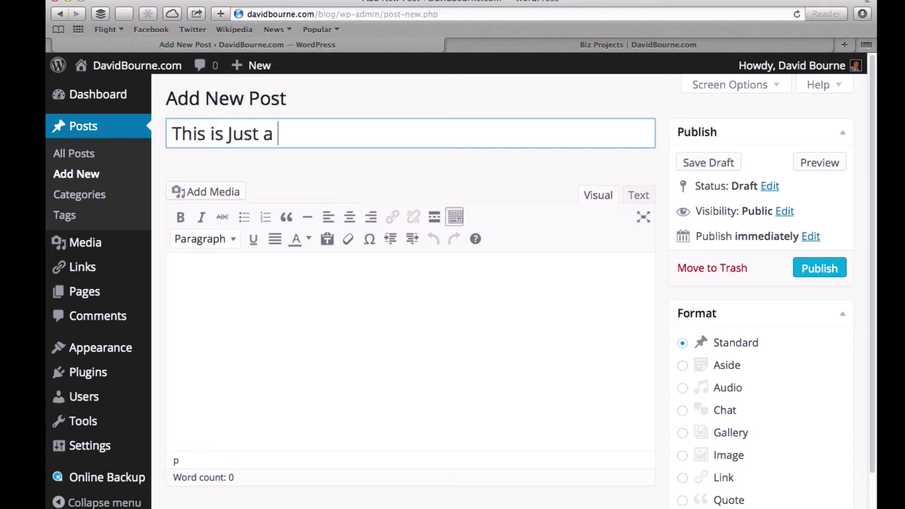
type("Test")
left_click(246, 300)
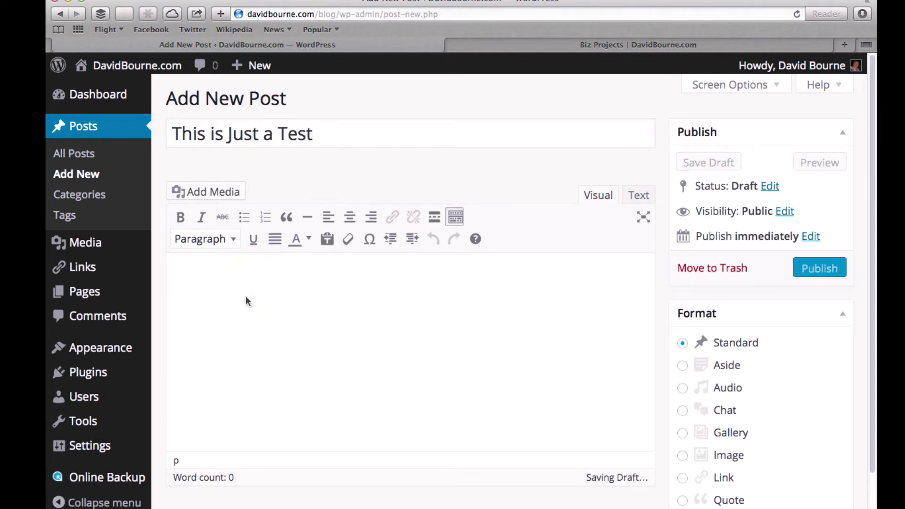
type("Testing!")
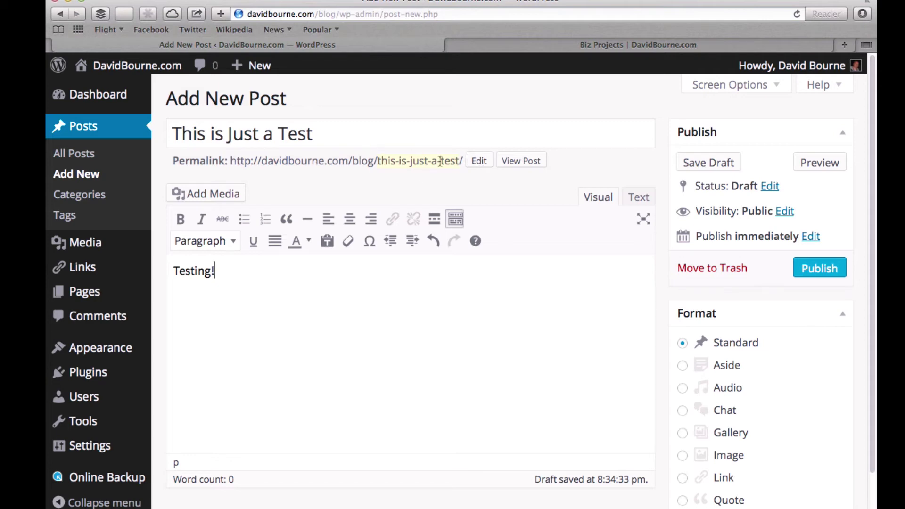
Replace the post's permalink slug this-is-just-a-test with test3.
left_click(479, 161)
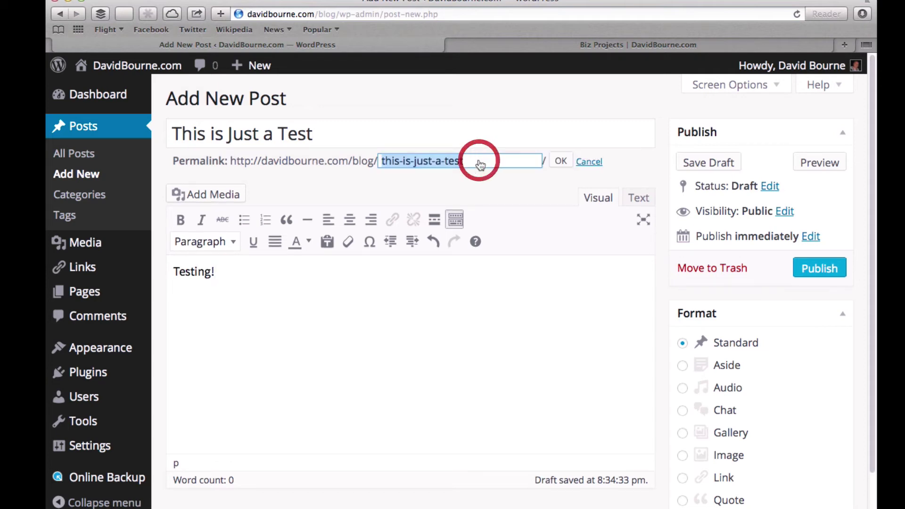
type("tes")
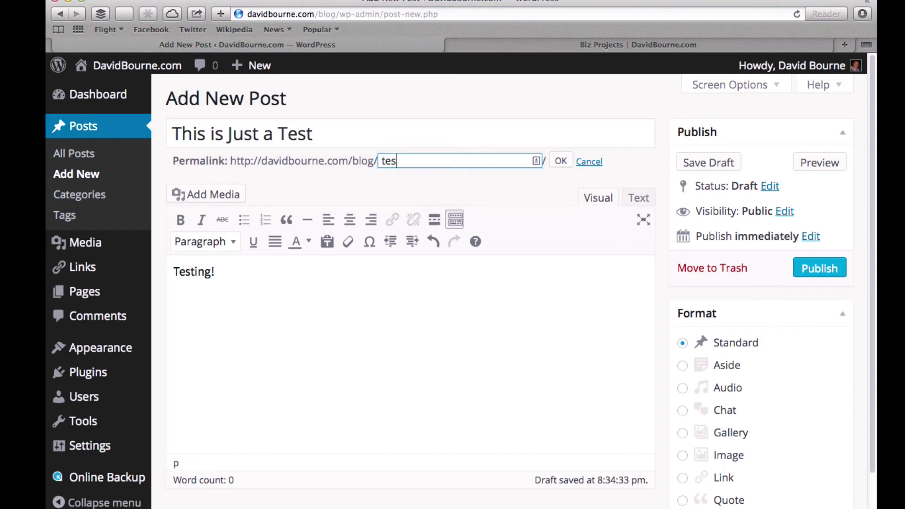
type("t3")
left_click(561, 161)
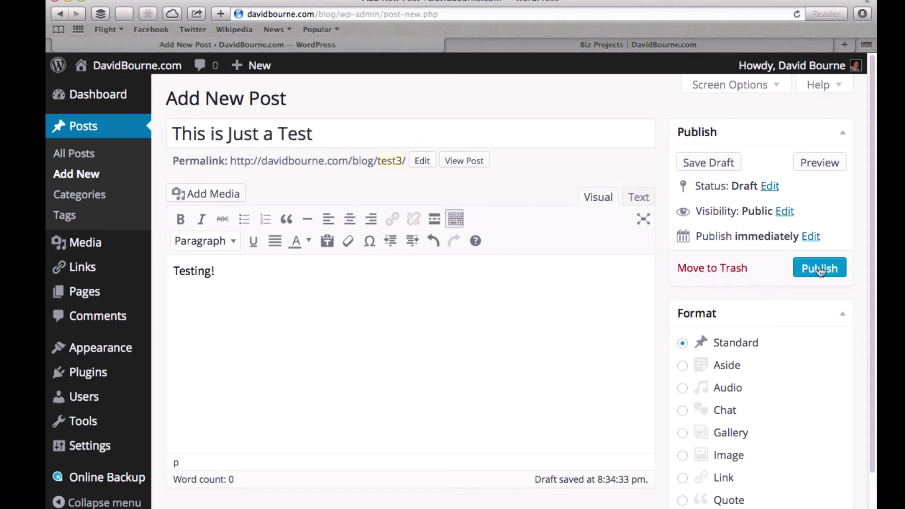
Publish the 'This is Just a Test' post and switch back to the live Biz Projects tab.
left_click(820, 270)
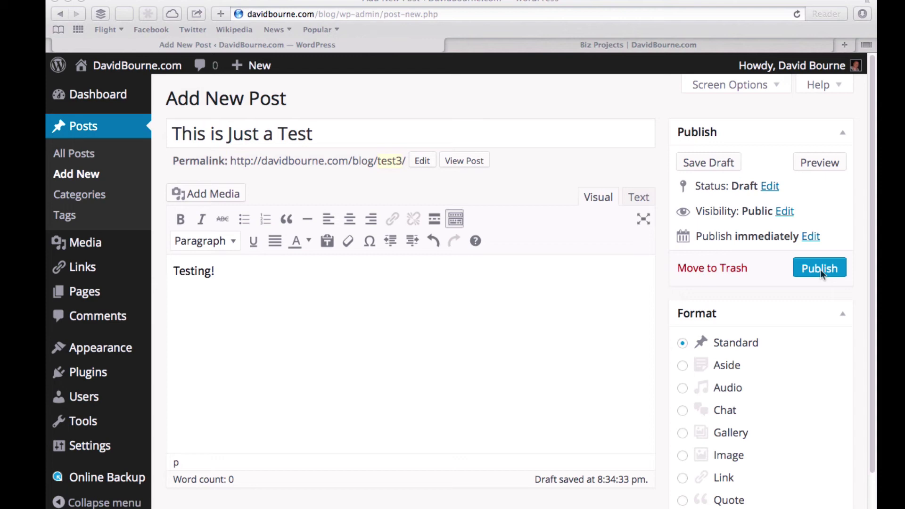
left_click(820, 273)
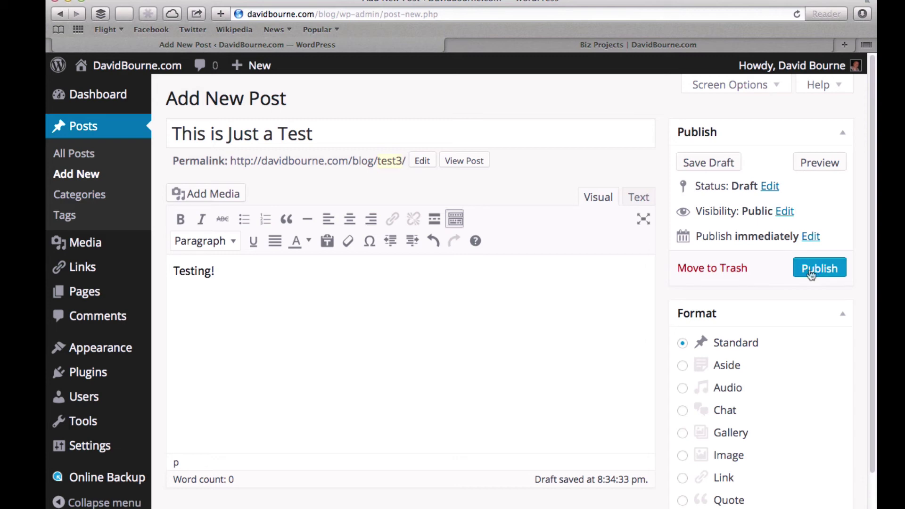
left_click(810, 275)
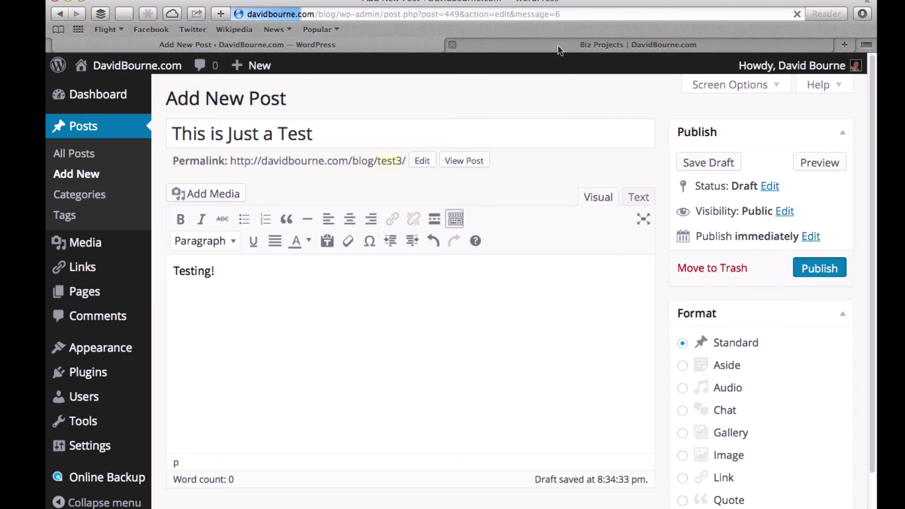
left_click(558, 45)
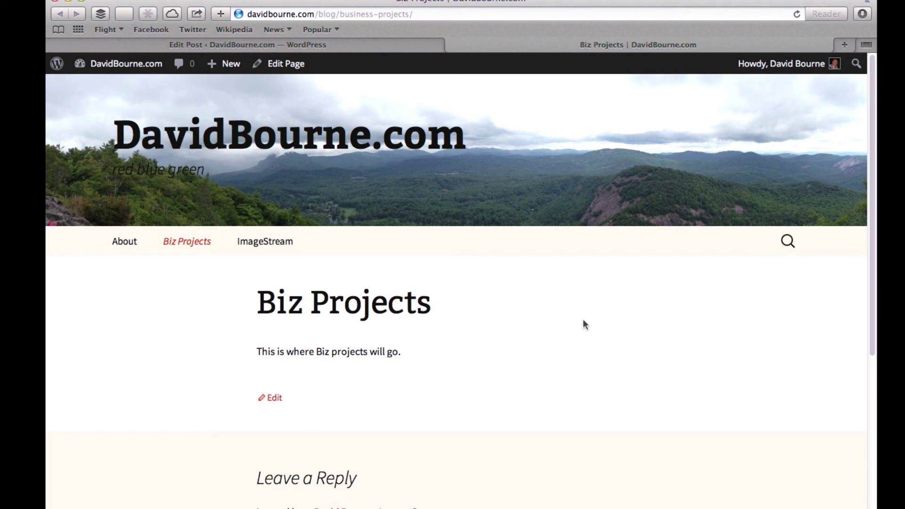
Open the post at …/blog/test3/ from the blog's front page, then return to its Edit Post screen.
left_click(312, 142)
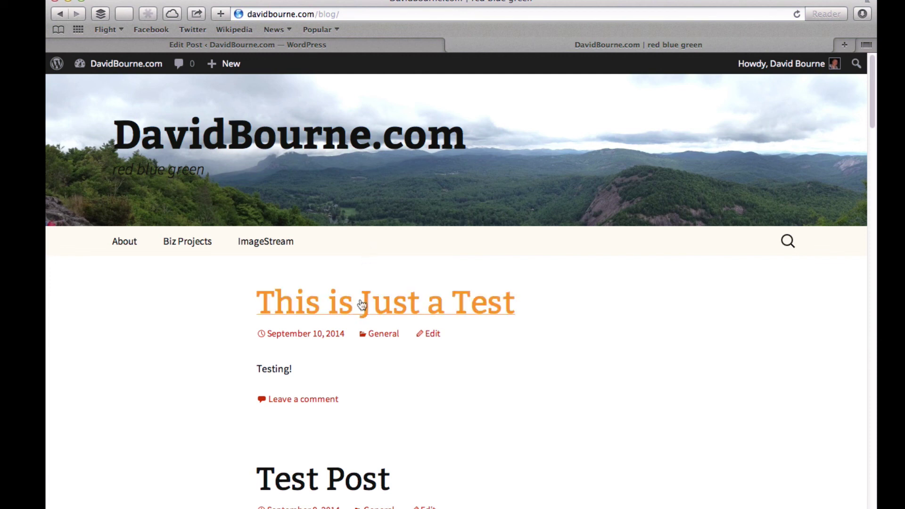
left_click(409, 305)
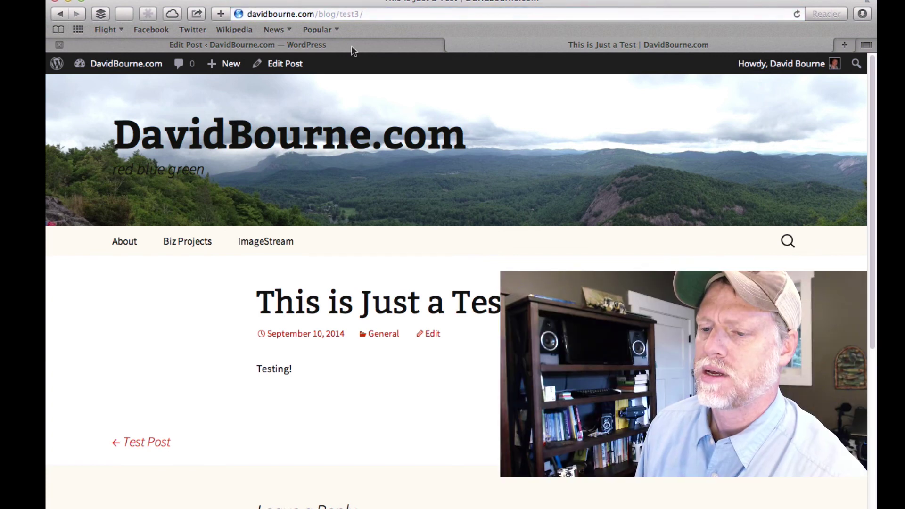
left_click(354, 48)
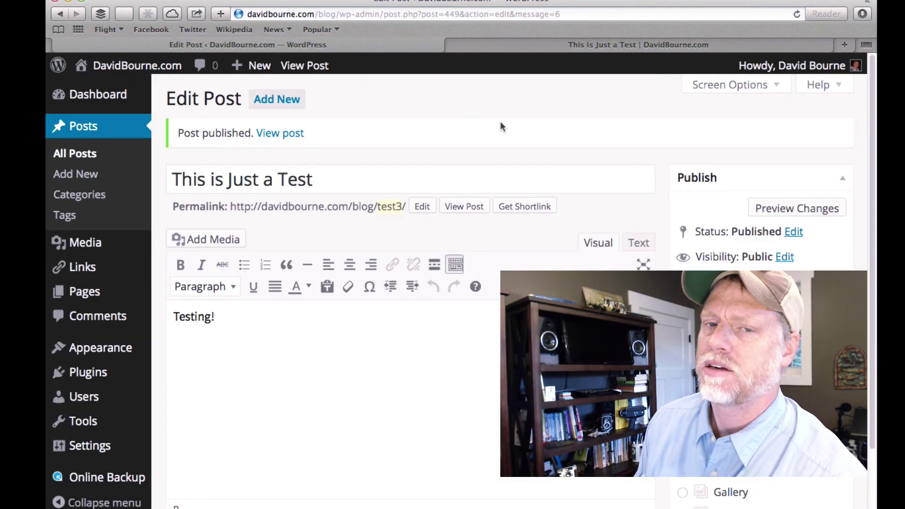